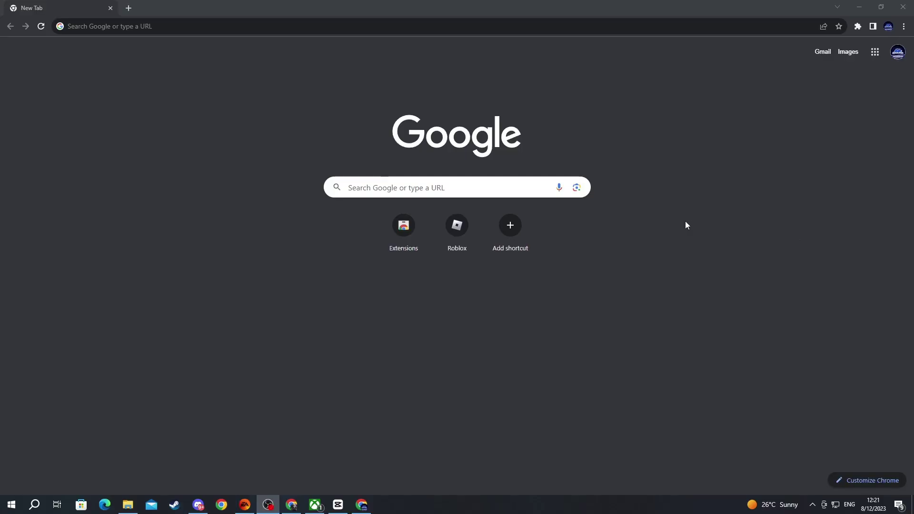
- Google 'optifabric' and open the OptiFabric page on CurseForge
left_click(385, 183)
type("optifabric")
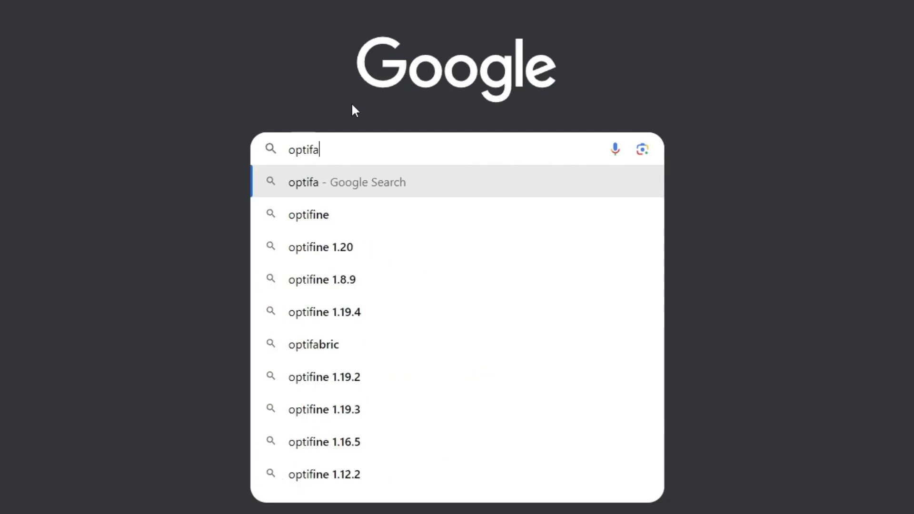
key("Return")
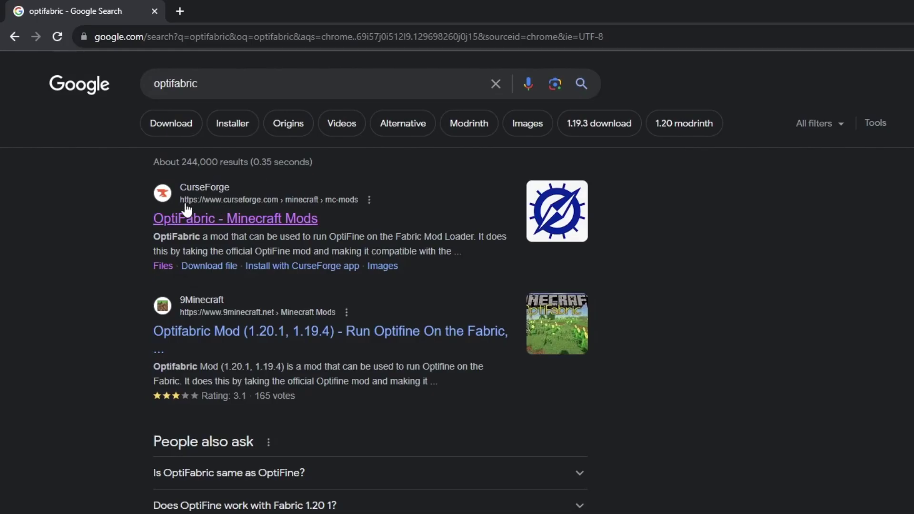
left_click(174, 220)
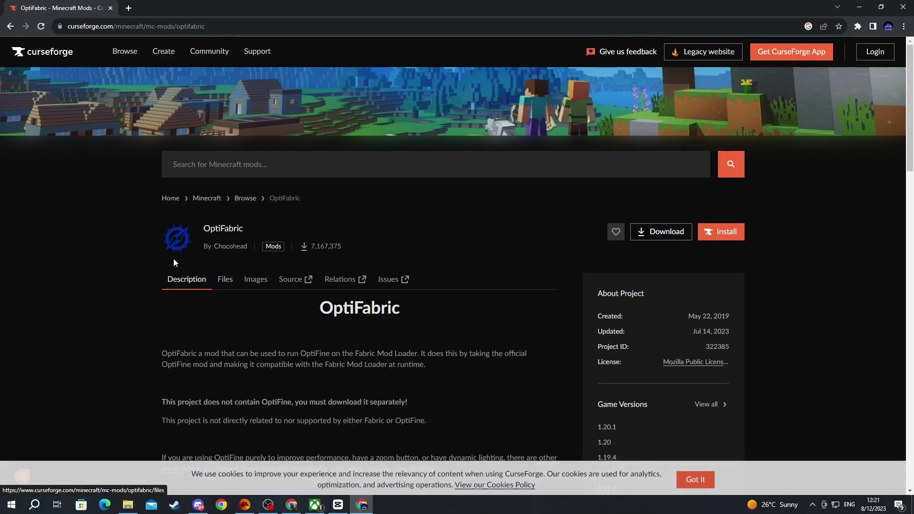
- Download the OptiFabric-v1.13.25 jar for 1.20.1 from the Files list
scroll(213, 247, "down", 1)
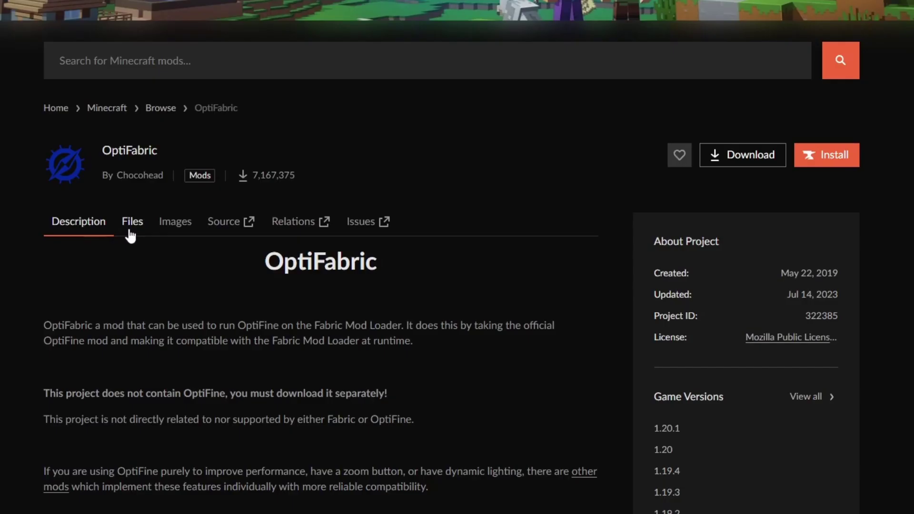
left_click(225, 237)
scroll(224, 238, "down", 2)
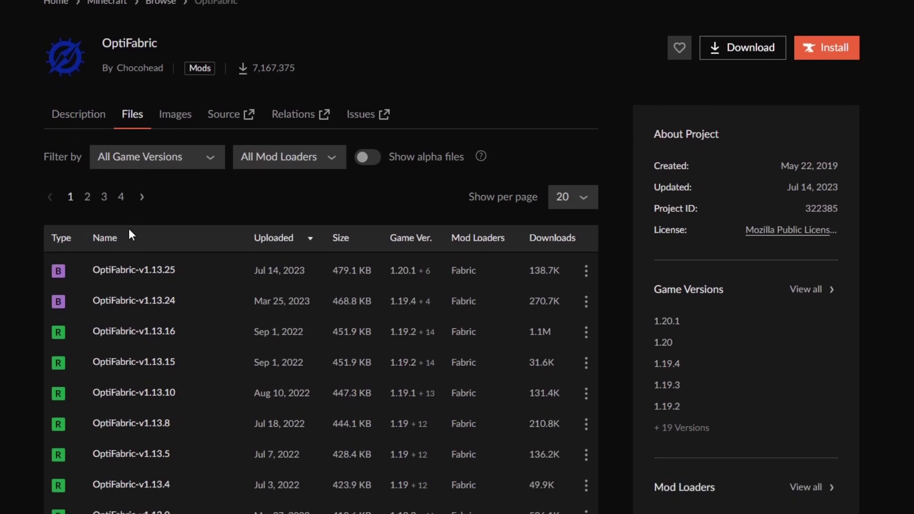
scroll(129, 231, "down", 2)
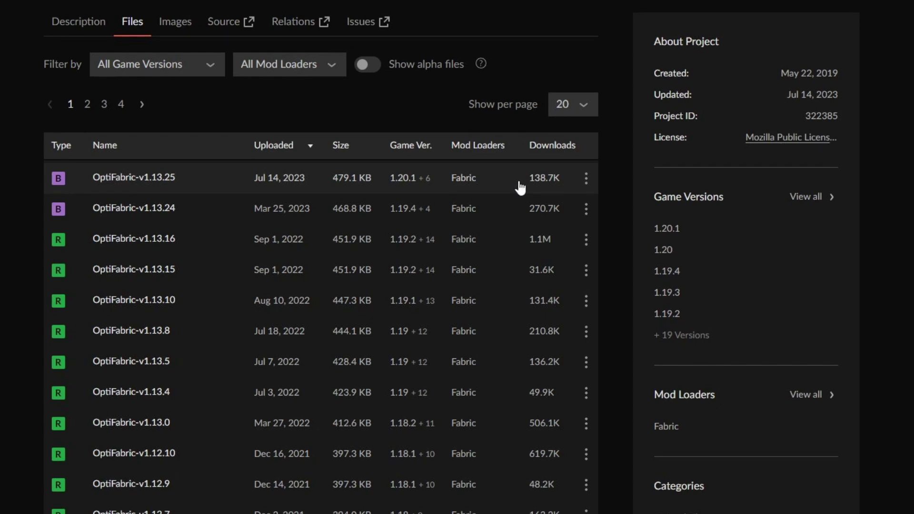
left_click(586, 181)
left_click(608, 242)
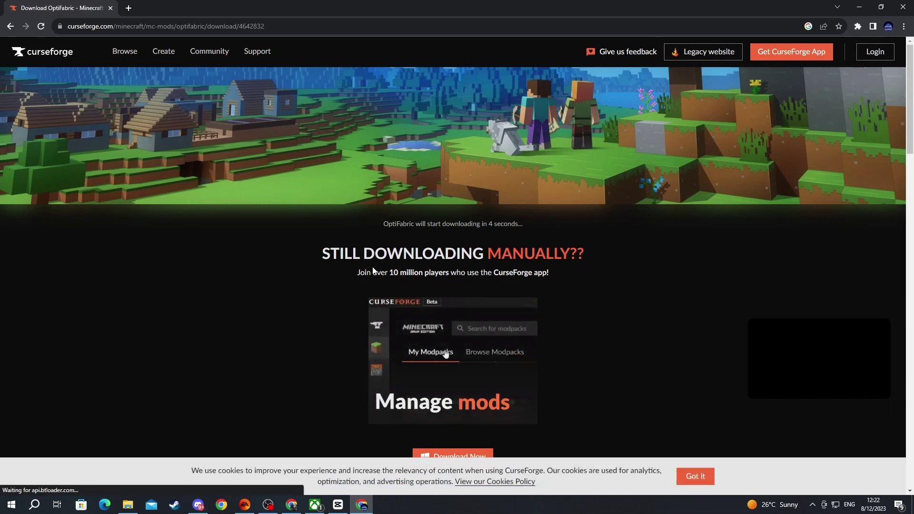
scroll(356, 239, "down", 1)
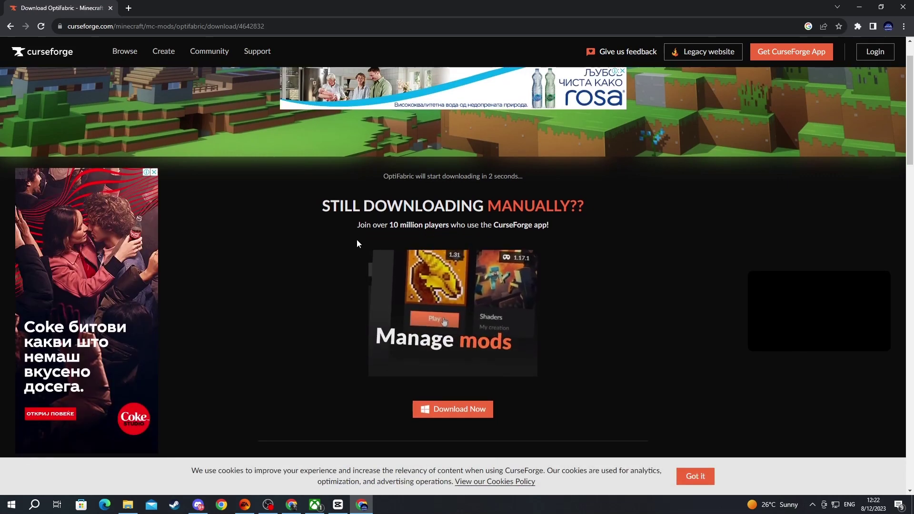
scroll(358, 238, "up", 1)
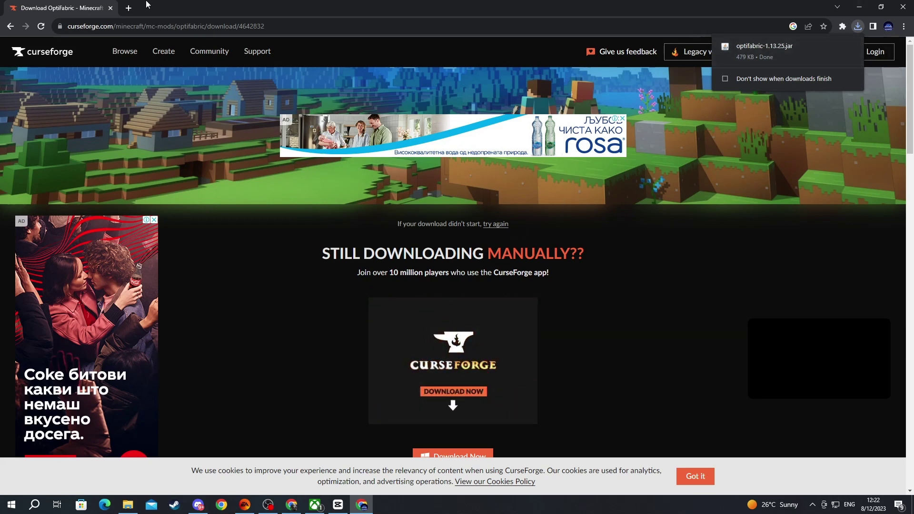
- In a new tab, search 'optifine' and open the official OptiFine site
left_click(131, 9)
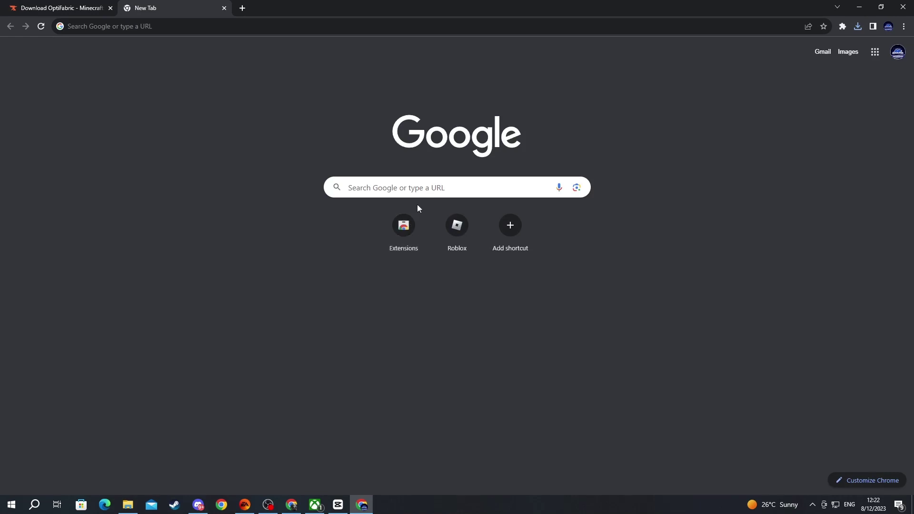
left_click(413, 189)
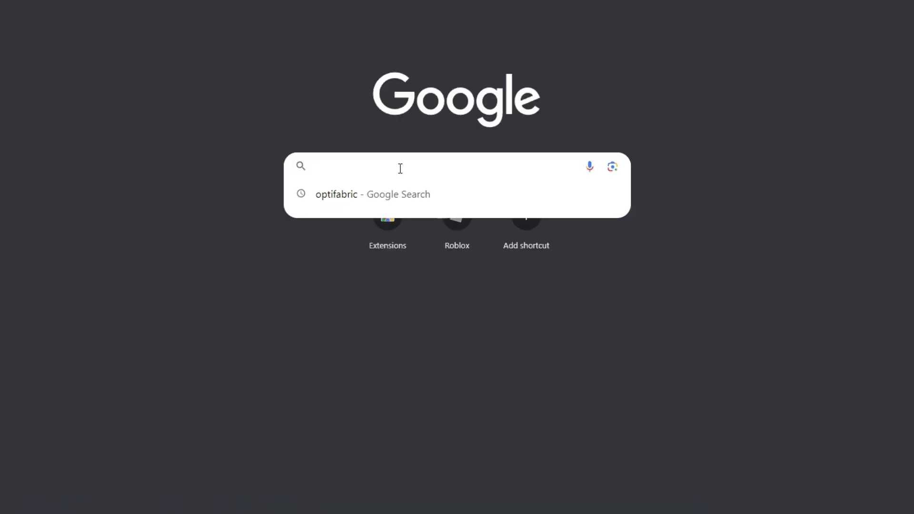
type("optifine")
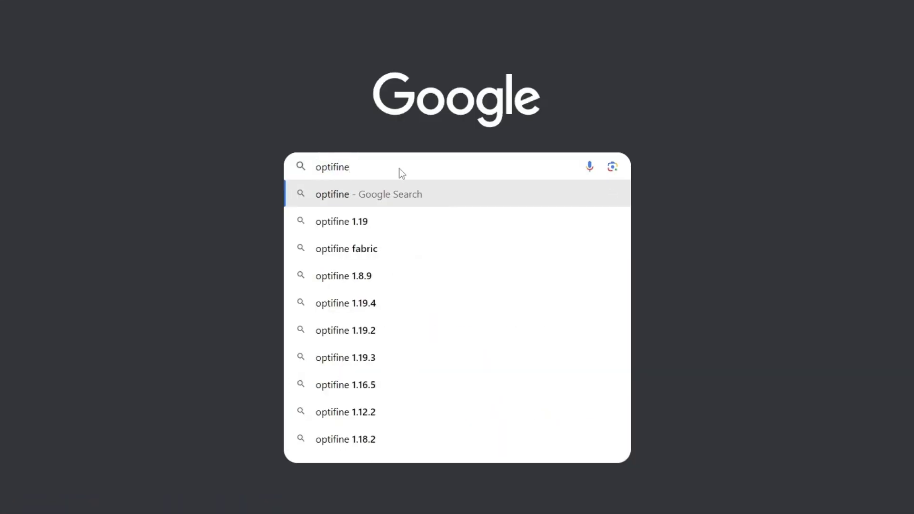
key("Return")
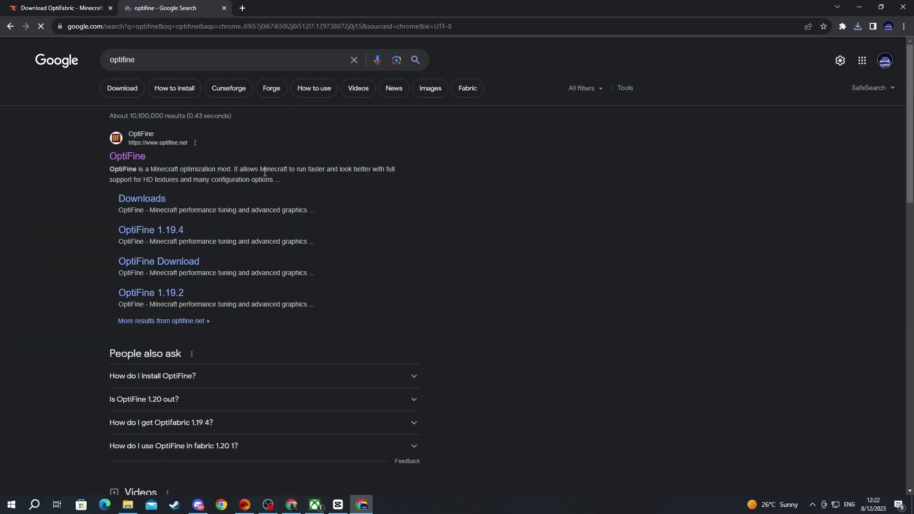
left_click(137, 160)
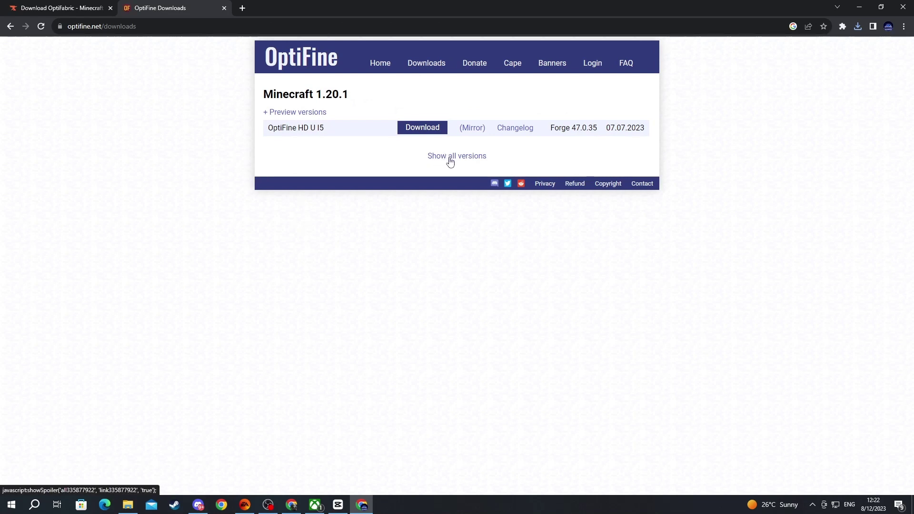
- Download OptiFine 1.20.1 HD U I5 through its mirror link in the full versions list
left_click(450, 162)
scroll(435, 215, "down", 3)
scroll(351, 269, "up", 3)
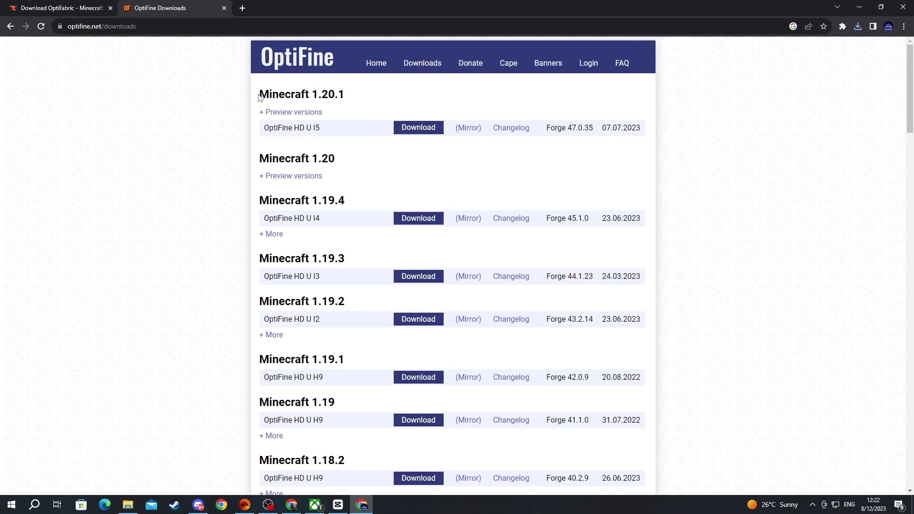
left_click_drag(261, 94, 346, 96)
left_click(345, 97)
left_click(473, 130)
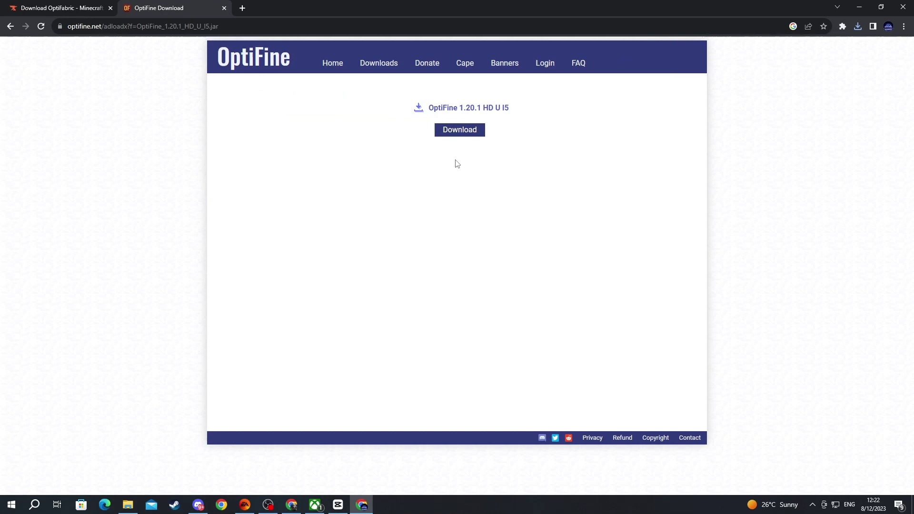
left_click(471, 135)
- In another new tab, search 'fabric minecraft' and open the Fabric home page
left_click(244, 7)
left_click(372, 187)
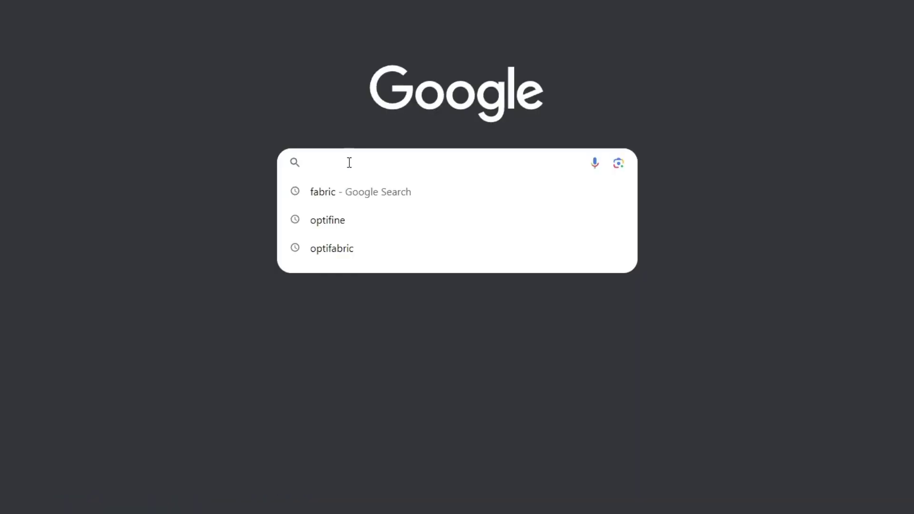
type("fabric minecraft")
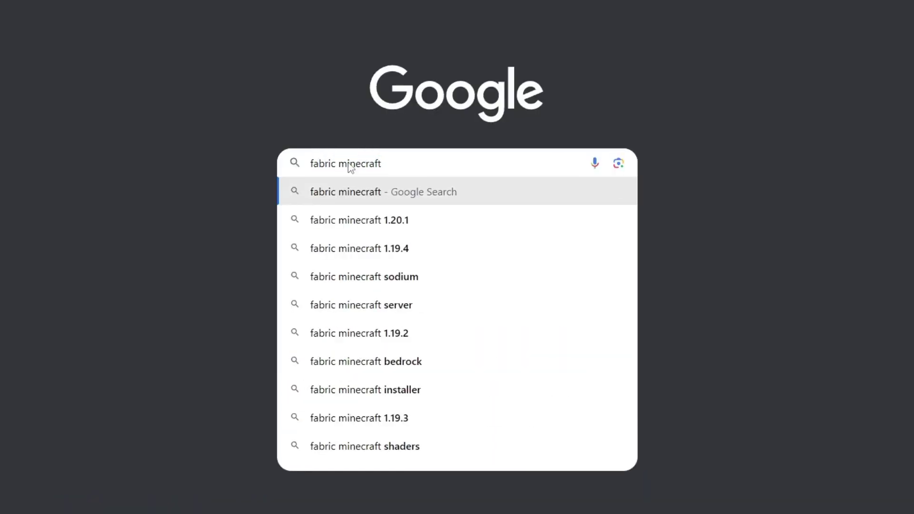
key("Return")
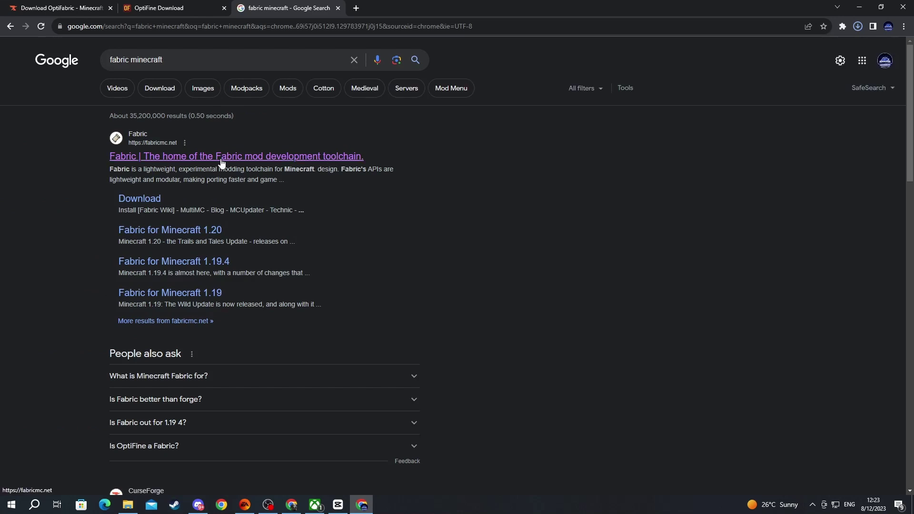
left_click(221, 161)
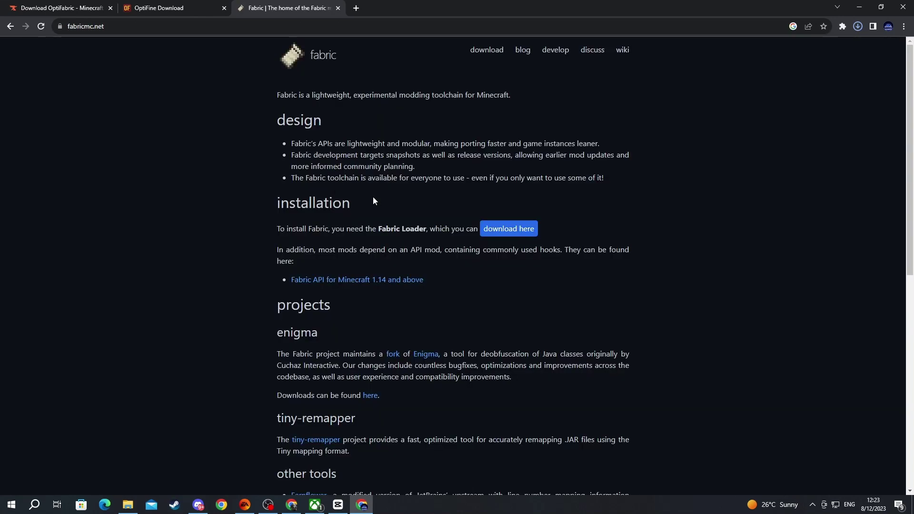
- Download the Fabric installer for Windows, then go to the Fabric API mod page
left_click_drag(281, 202, 346, 210)
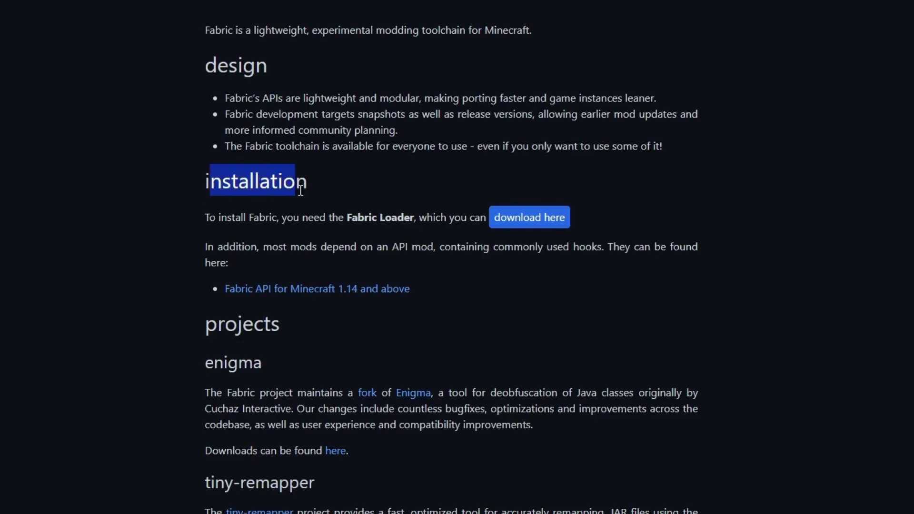
left_click(270, 214)
left_click(529, 218)
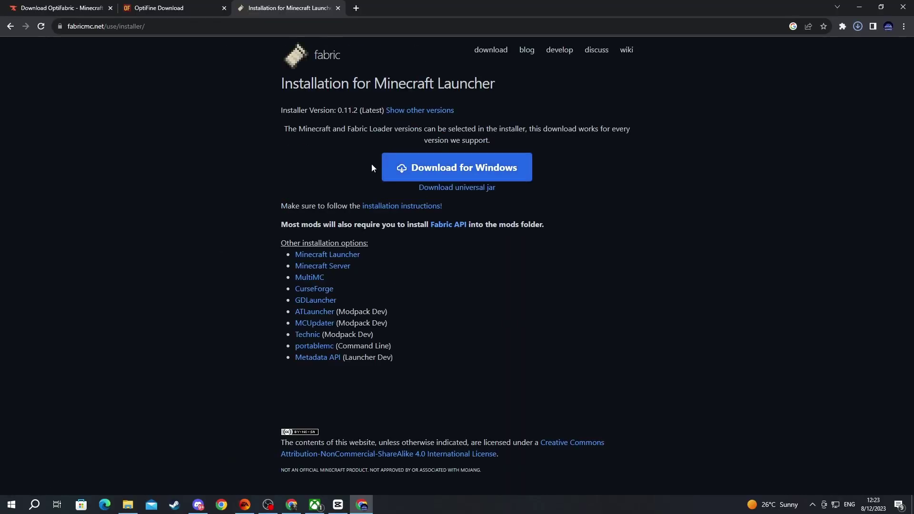
left_click(424, 174)
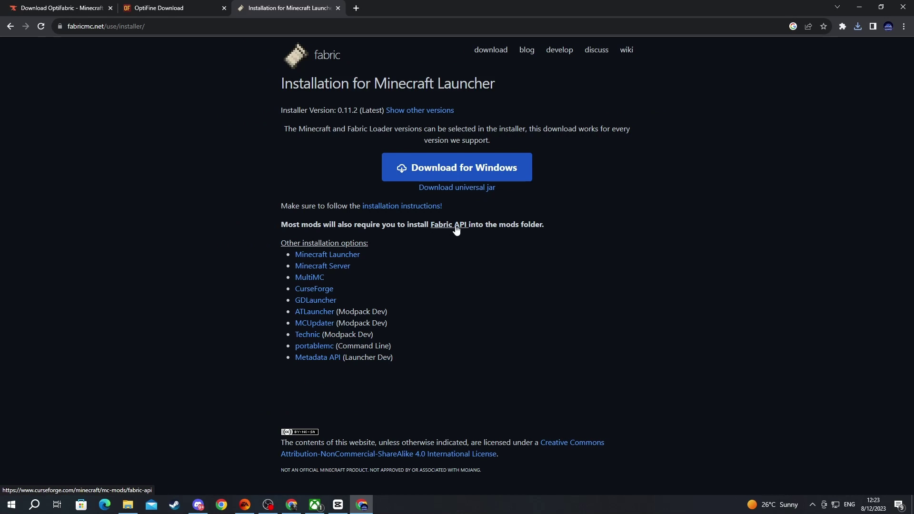
left_click(456, 228)
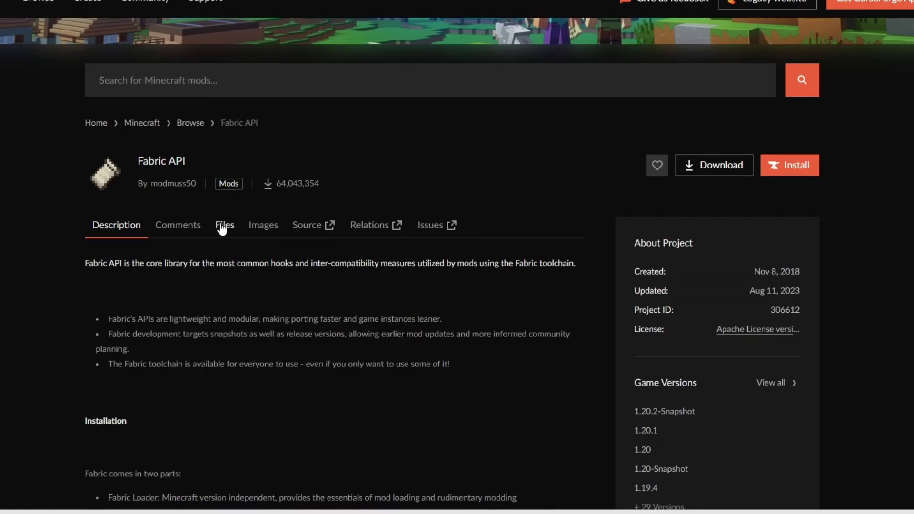
- Download the [1.20.1] Fabric API 0.86.1+1.20.1 file from the Files list
left_click(273, 280)
scroll(205, 310, "down", 3)
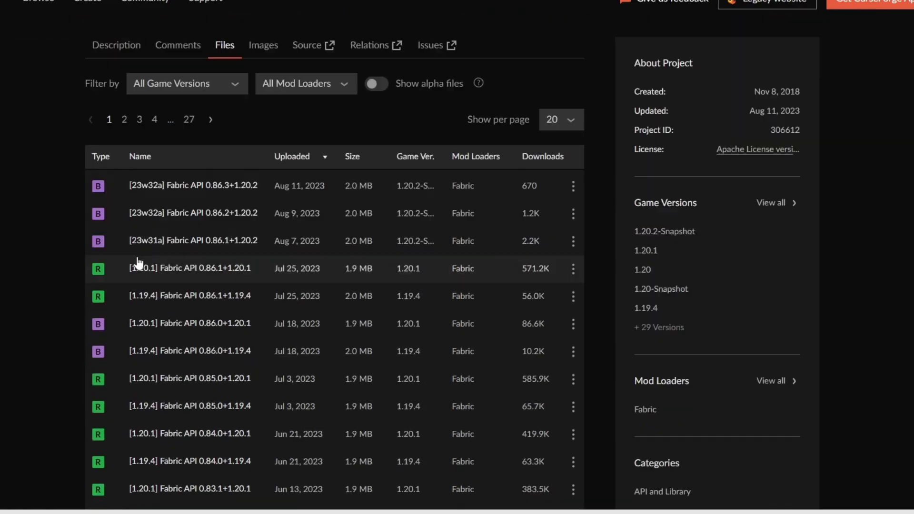
scroll(175, 274, "down", 1)
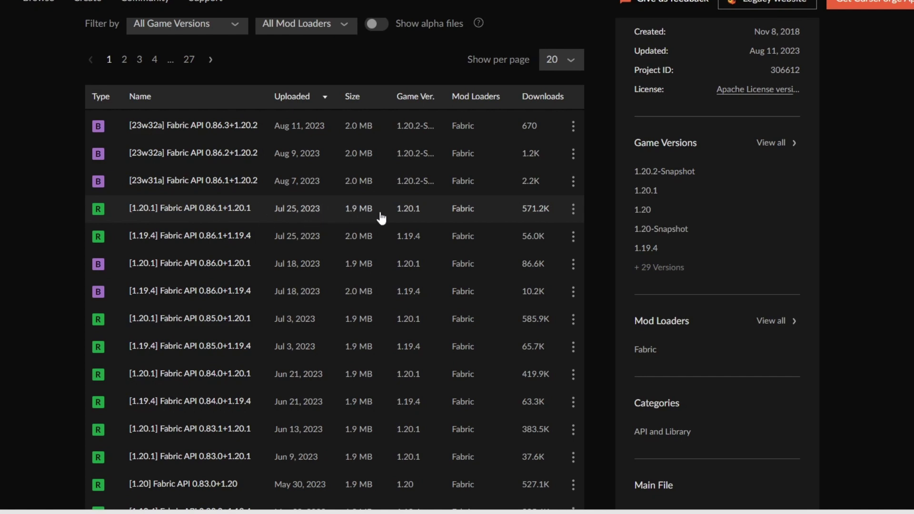
left_click(574, 215)
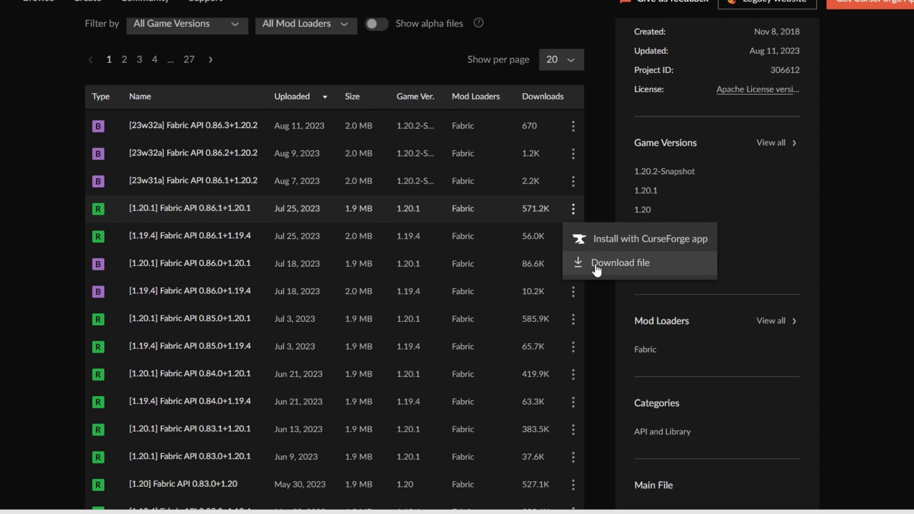
left_click(596, 266)
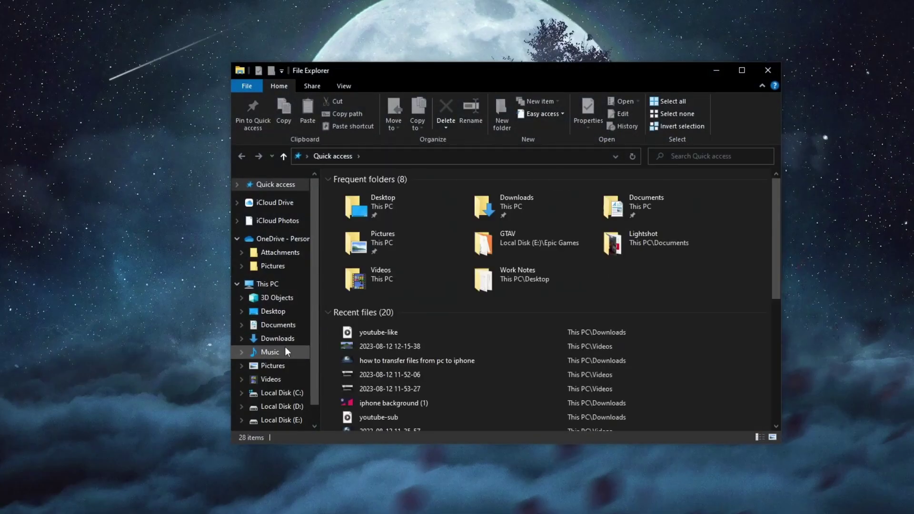
- Copy the four new files from Downloads to the desktop and launch the Fabric installer
left_click(277, 340)
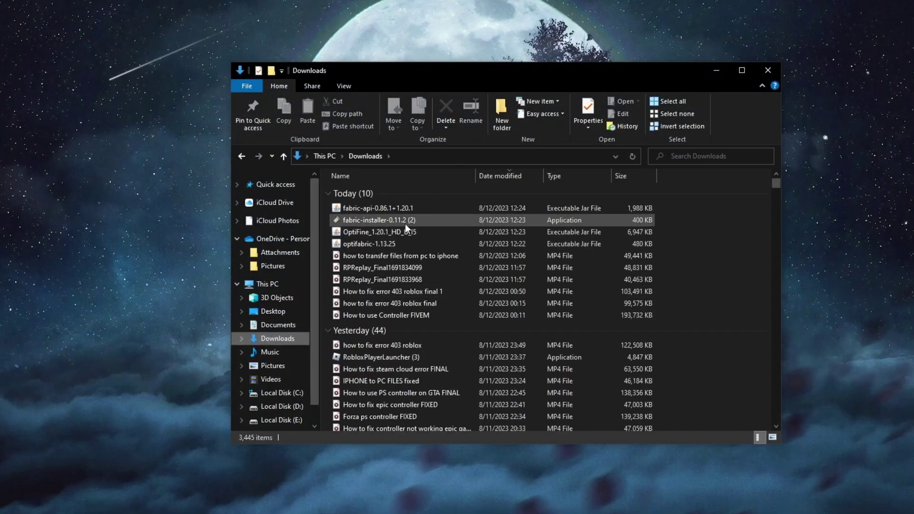
left_click_drag(695, 249, 129, 220)
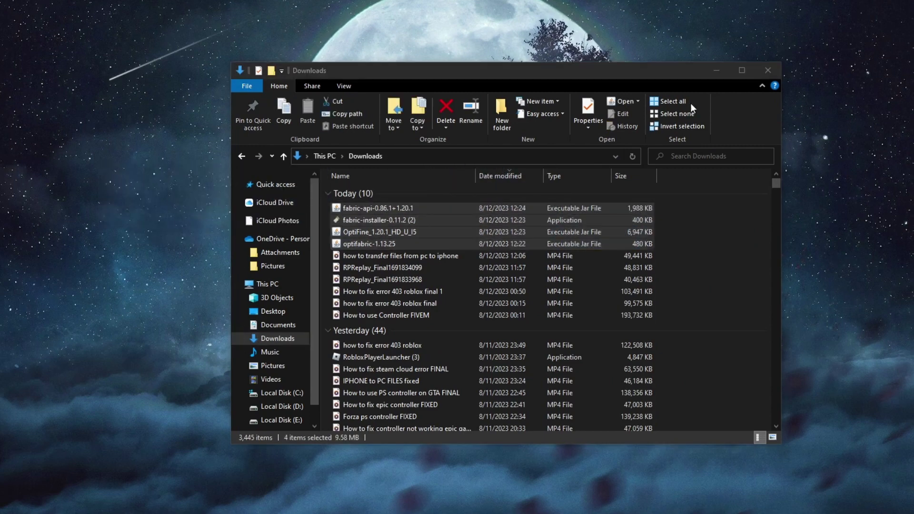
left_click(716, 70)
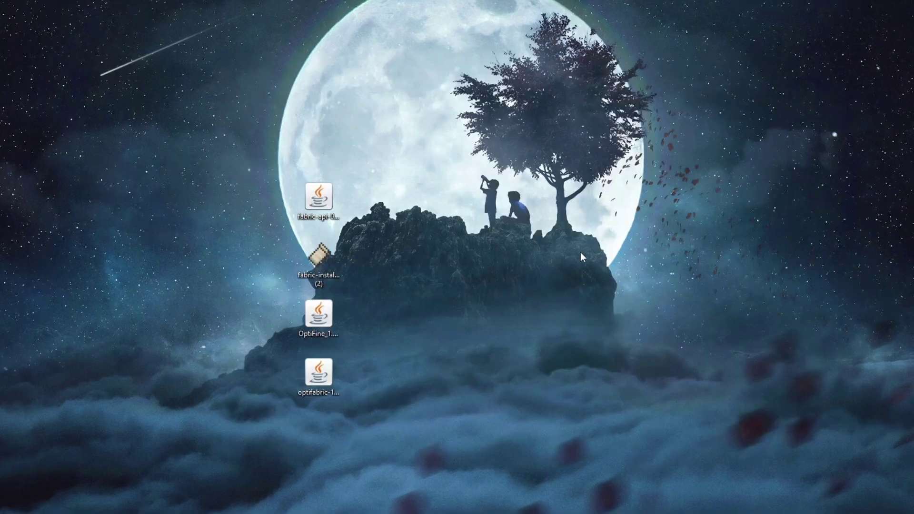
left_click(313, 280)
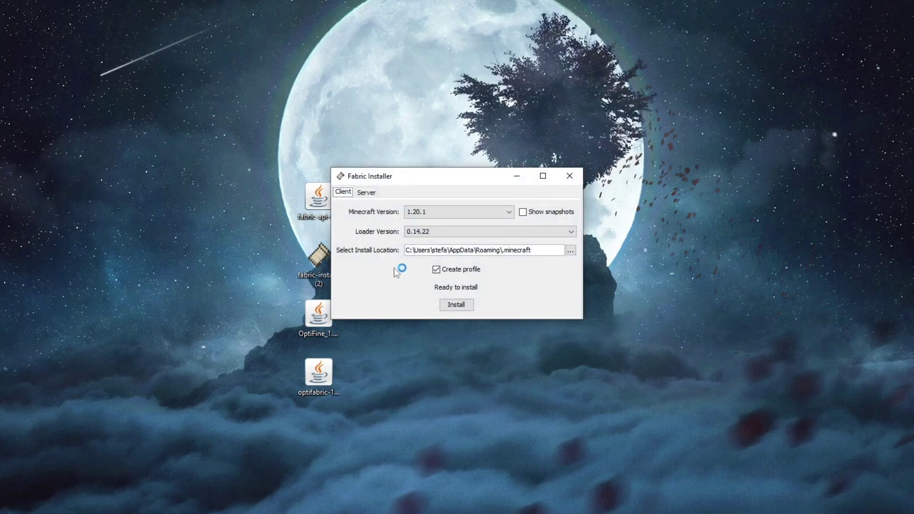
- Install Fabric Loader 0.14.22 for Minecraft 1.20.1, confirm success, and close the installer
left_click(420, 212)
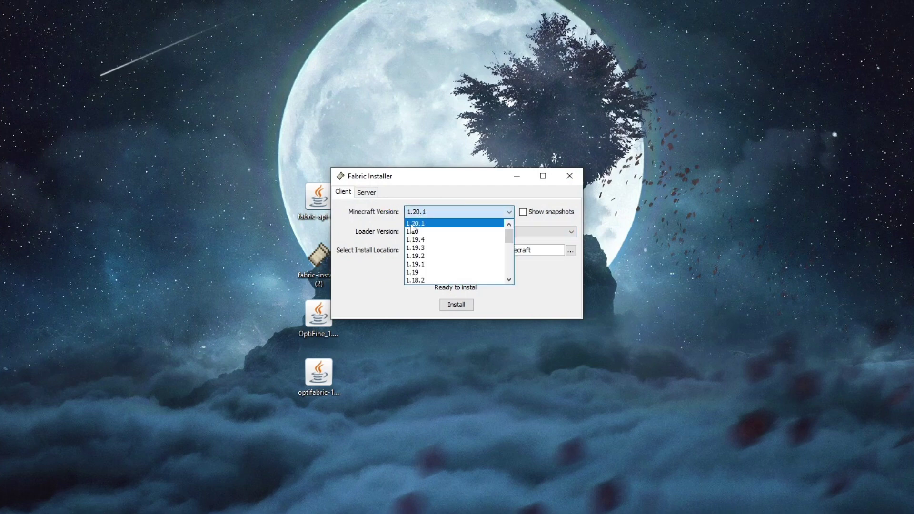
left_click(411, 224)
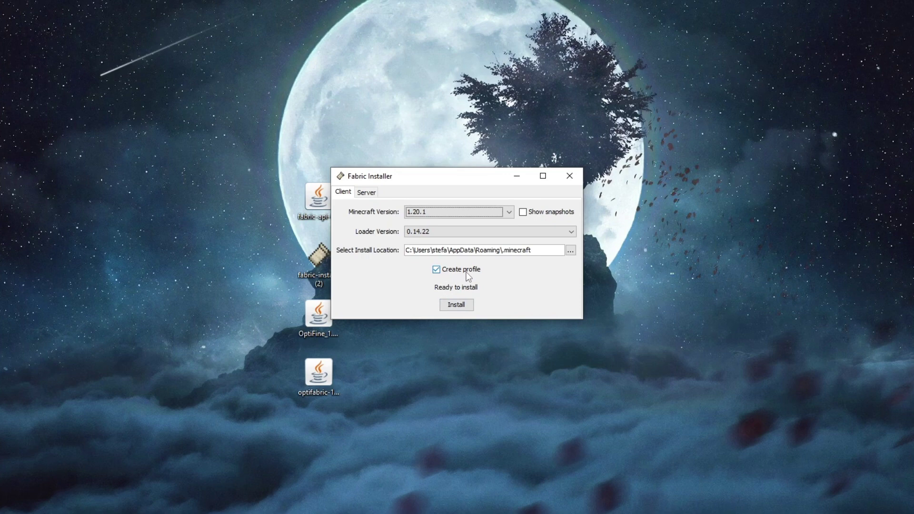
left_click(455, 307)
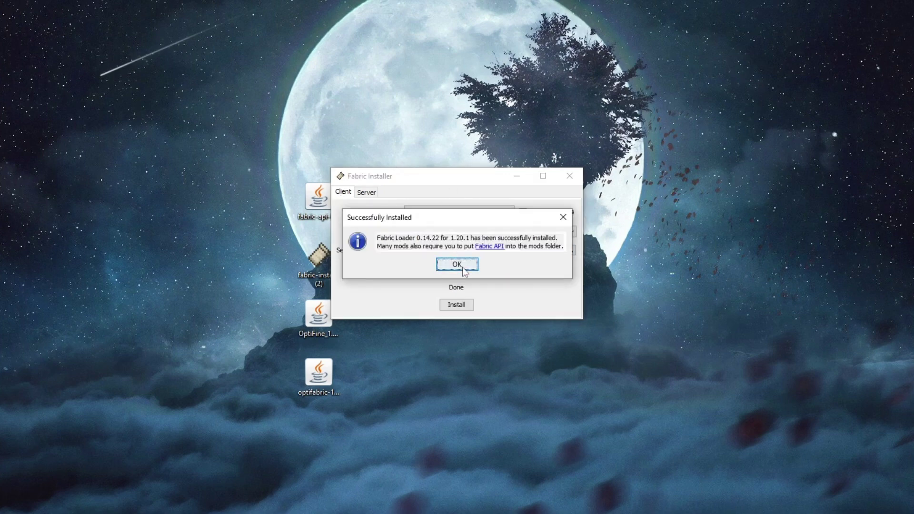
left_click(457, 270)
left_click(570, 175)
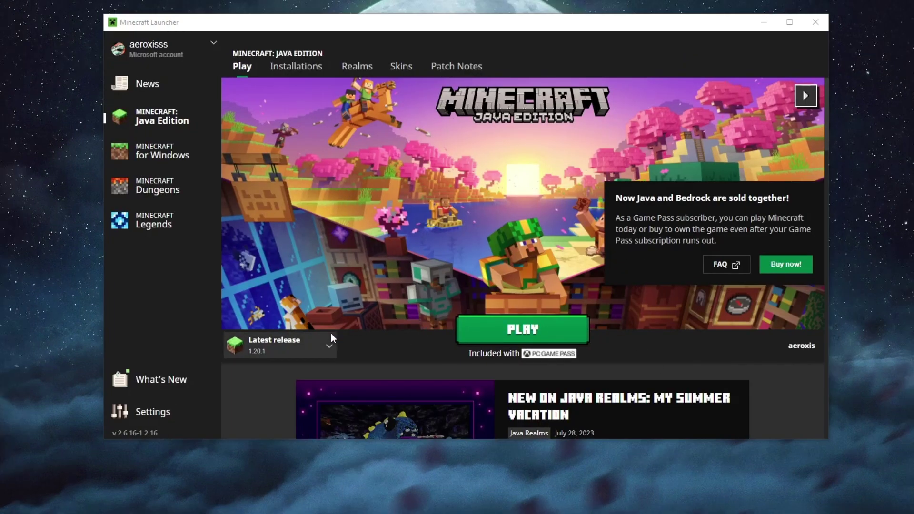
- Play the fabric-loader-1.20.1 installation to the title screen, then close the game
left_click(252, 347)
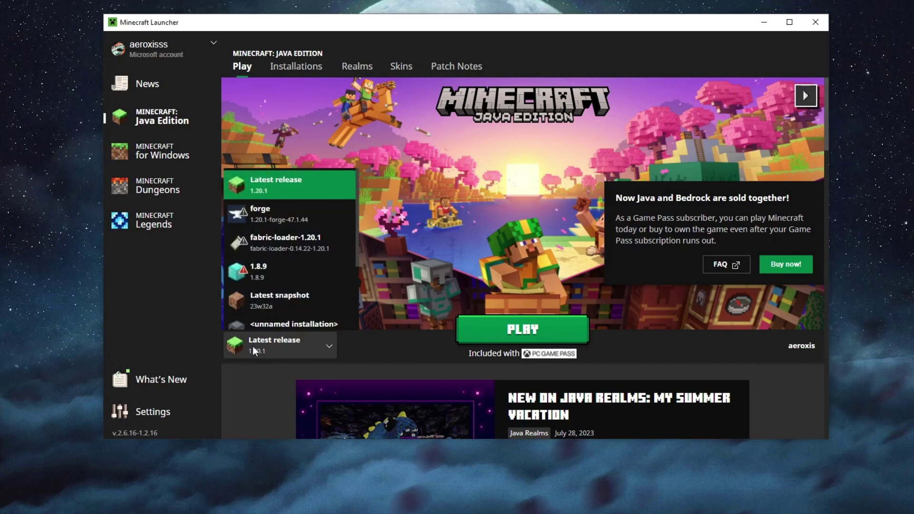
left_click(292, 251)
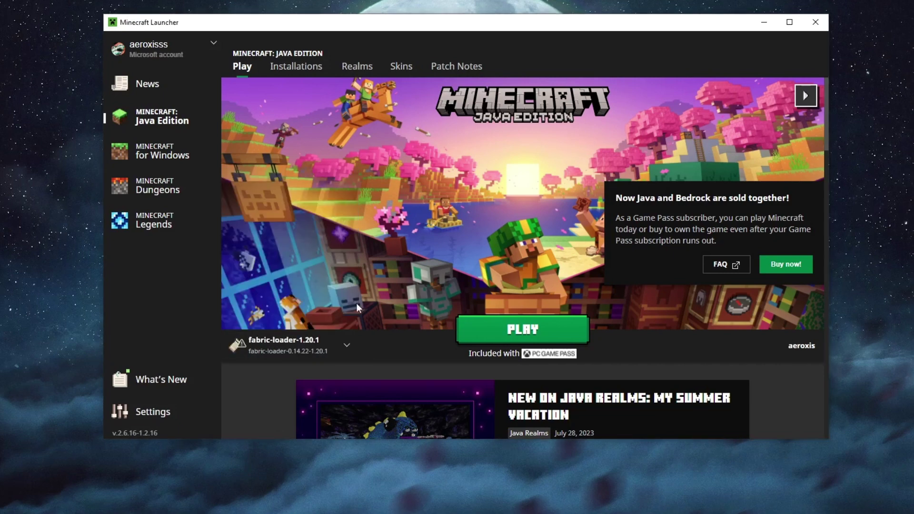
left_click(513, 336)
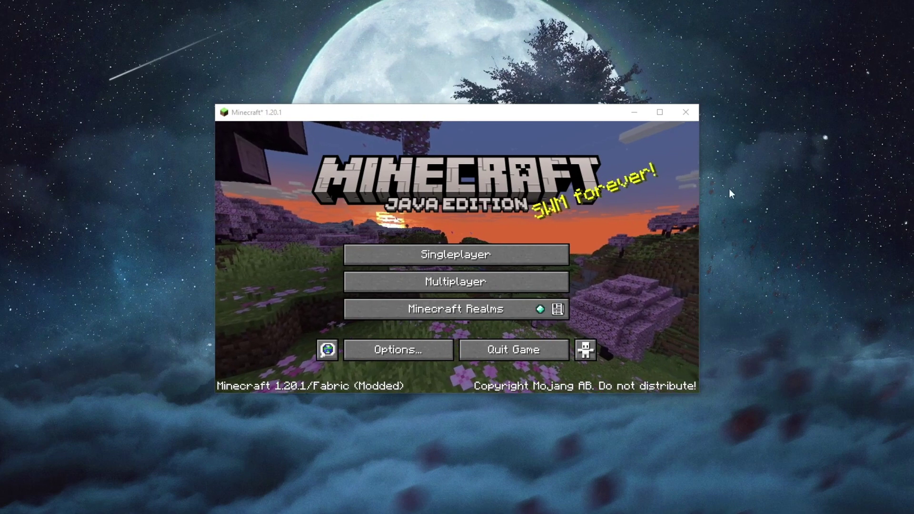
left_click(685, 112)
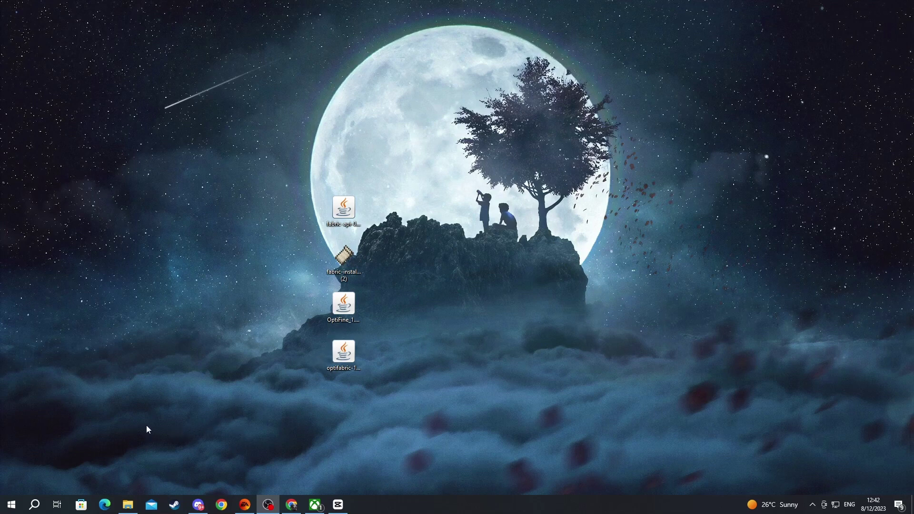
- Run %appdata% from the Run dialog to open the AppData Roaming folder
left_click(34, 507)
type("run")
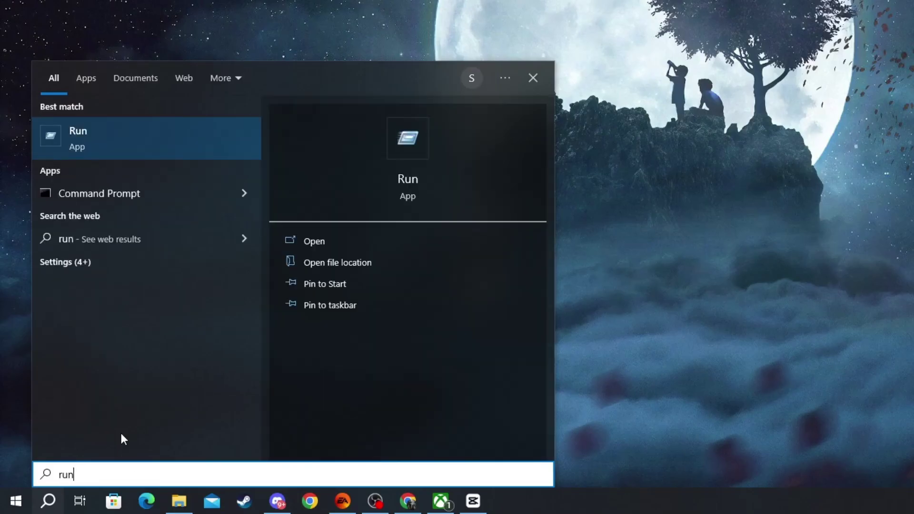
left_click(127, 144)
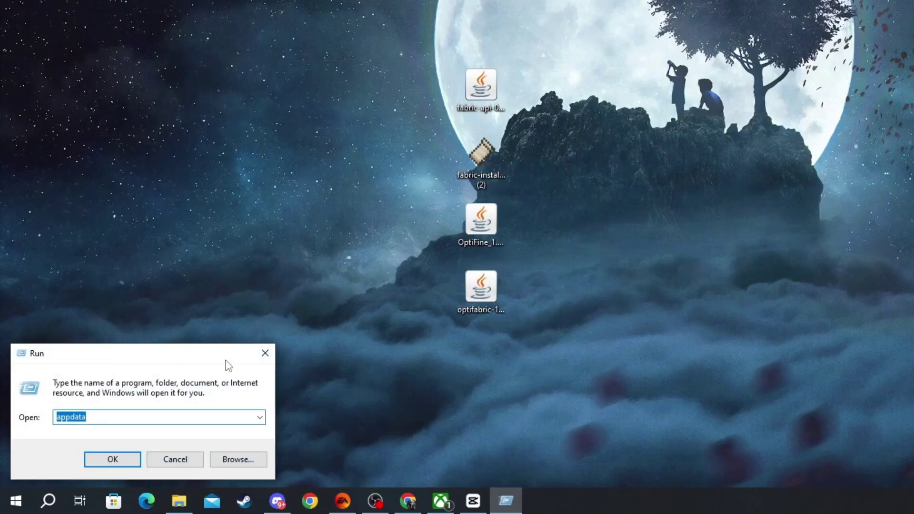
left_click(264, 354)
key("super+r")
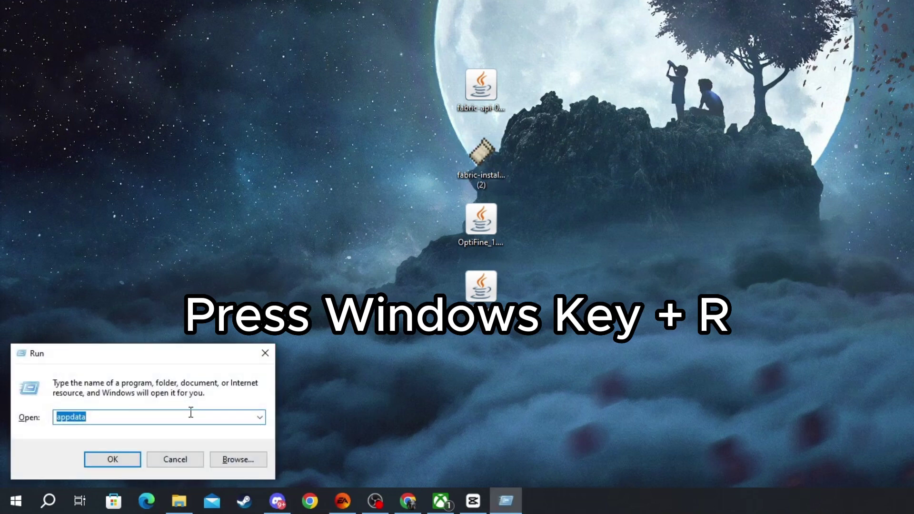
type("%a")
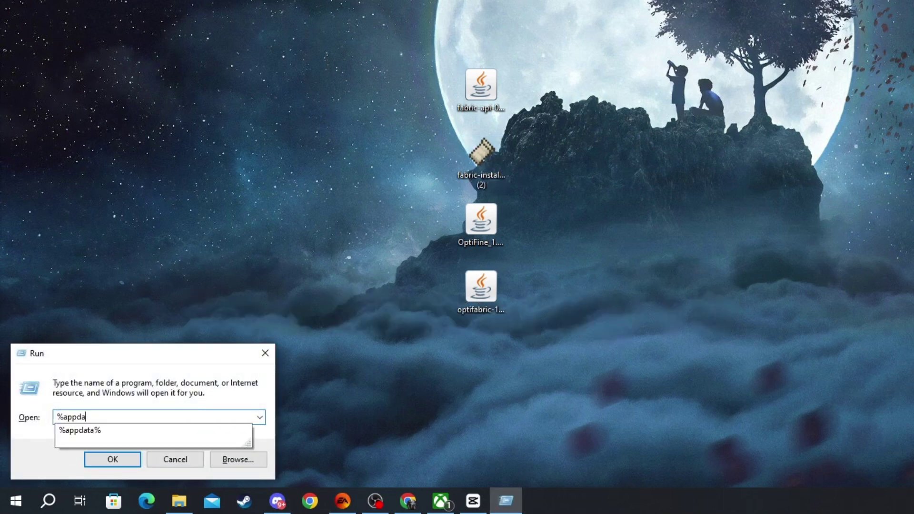
key("Return")
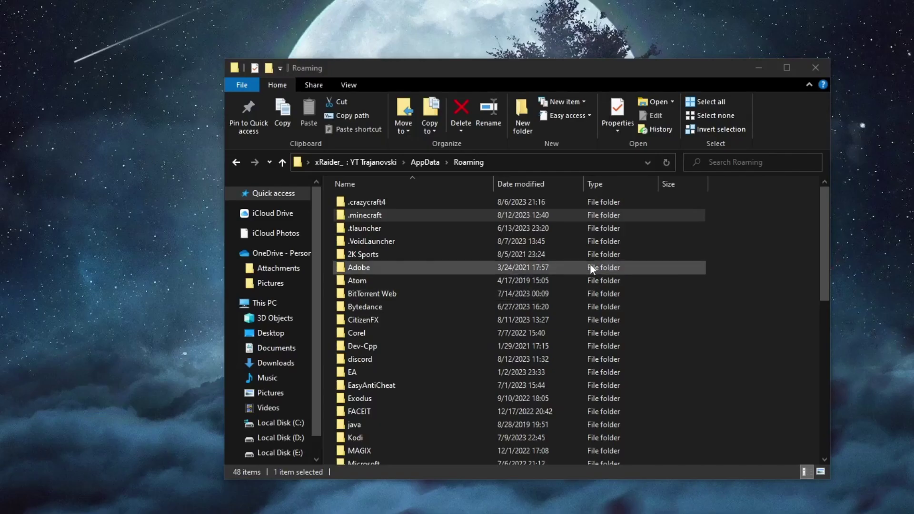
- Open .minecraft and its mods folder, then shift the window to reveal the desktop files
left_click(377, 226)
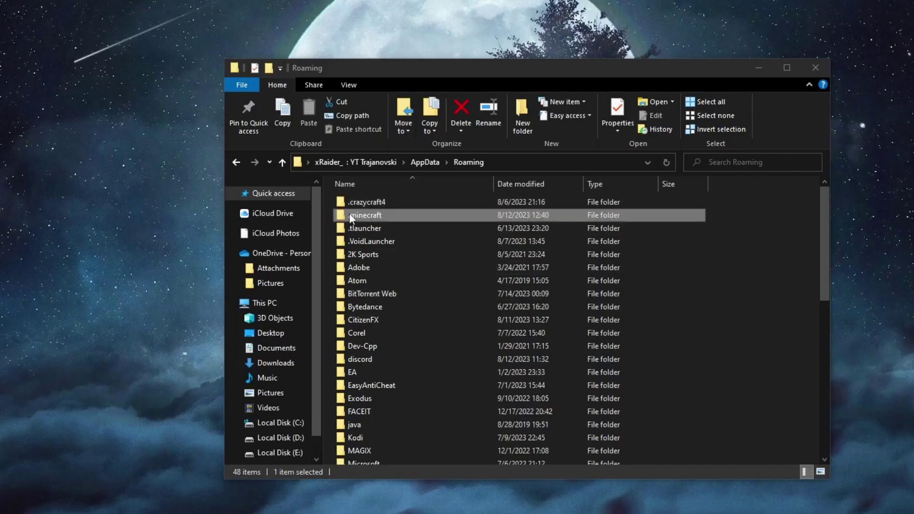
double_click(359, 215)
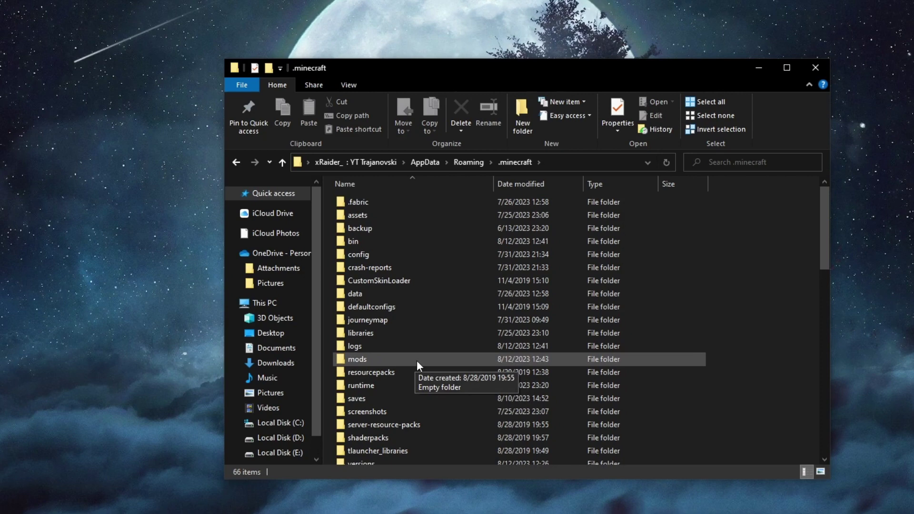
right_click(738, 347)
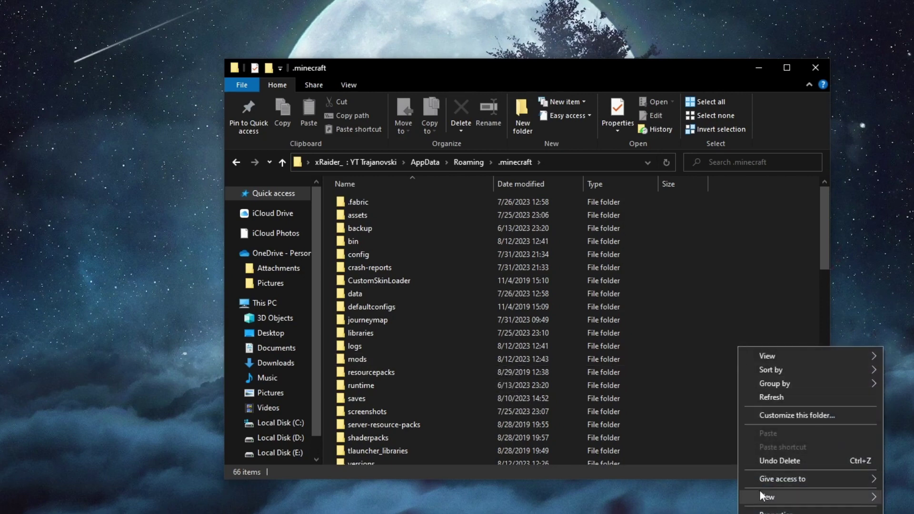
mouse_move(760, 493)
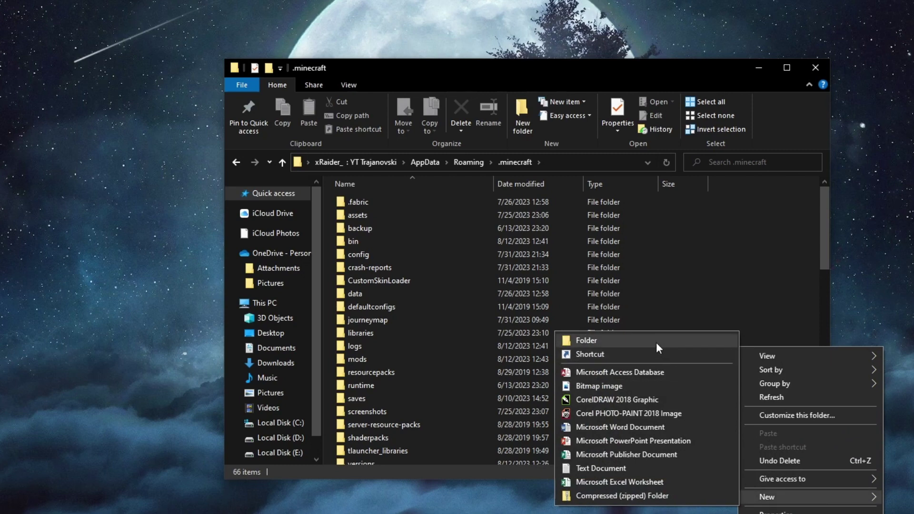
left_click(753, 266)
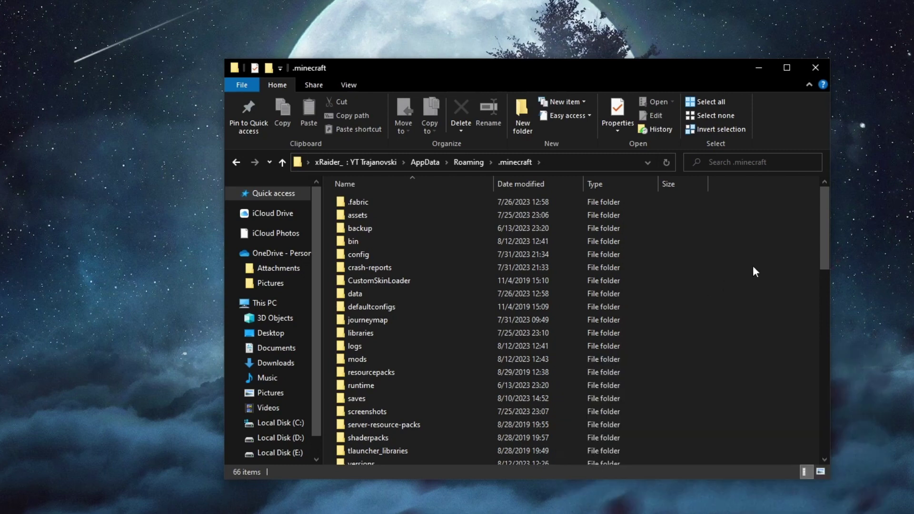
double_click(374, 359)
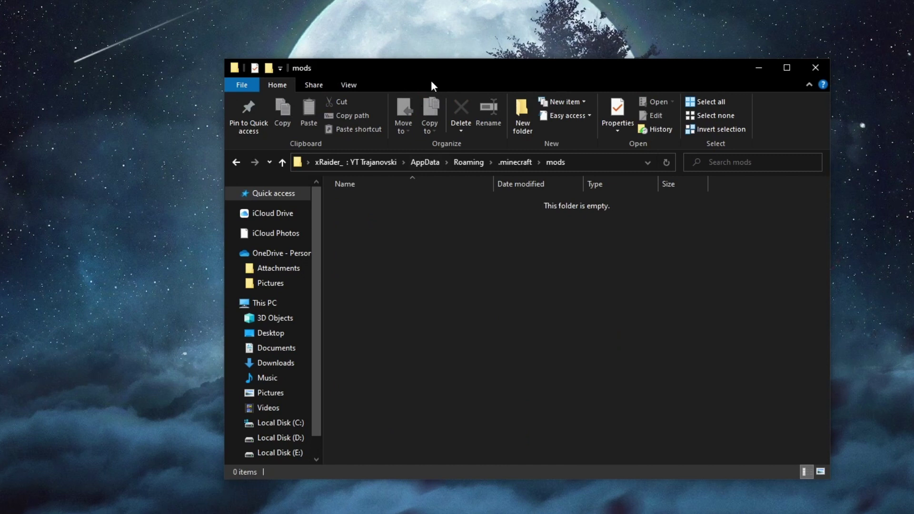
left_click_drag(548, 75, 683, 73)
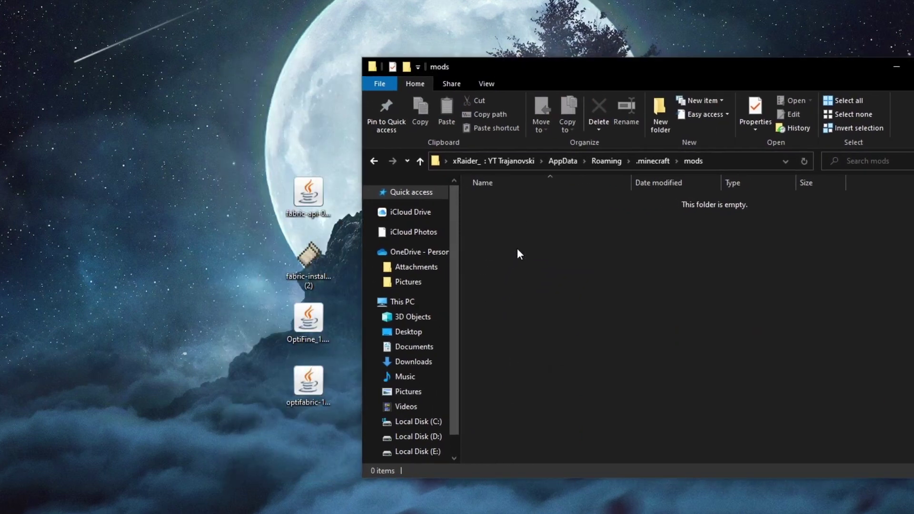
- Drag optifabric-1.13.25 and OptiFine_1.20.1_HD_U_I5 from the desktop into the mods folder
left_click_drag(309, 381, 524, 253)
left_click_drag(316, 337, 560, 288)
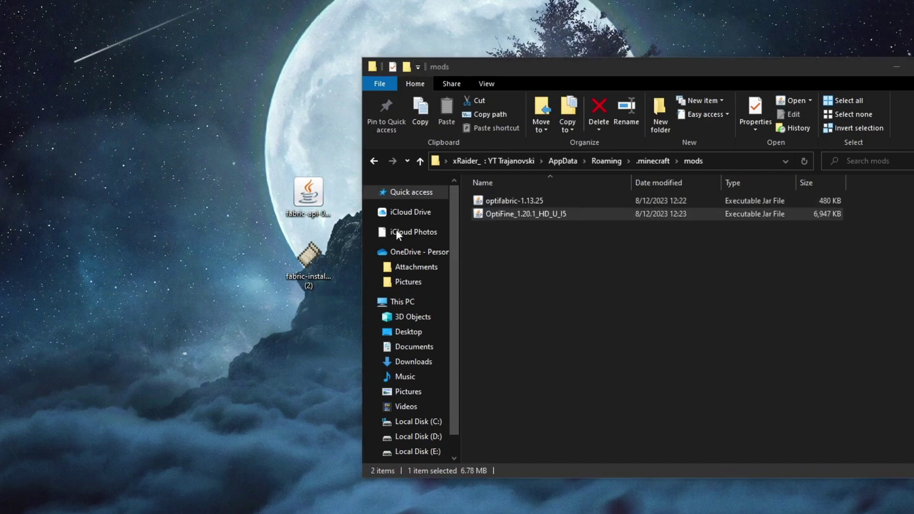
left_click_drag(630, 69, 467, 66)
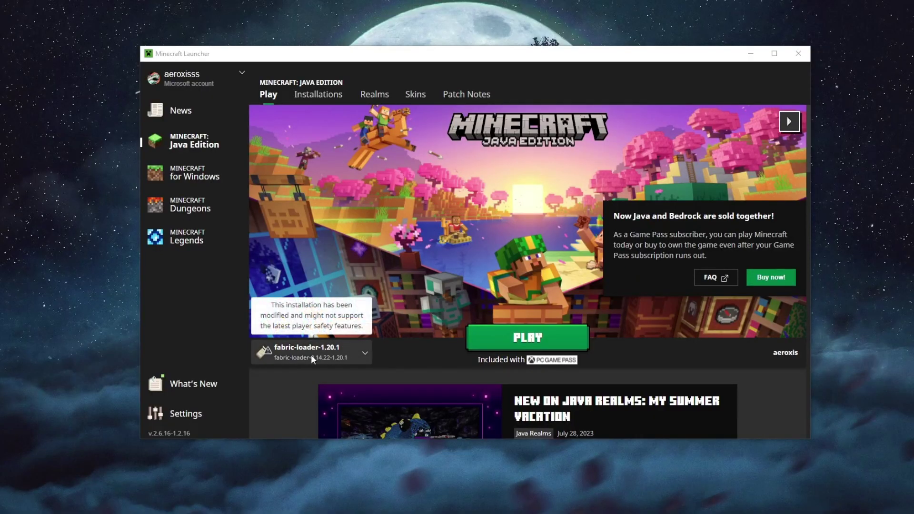
- Launch Minecraft using the fabric-loader-1.20.1 installation (Fabric Loader 0.14.22)
left_click(342, 353)
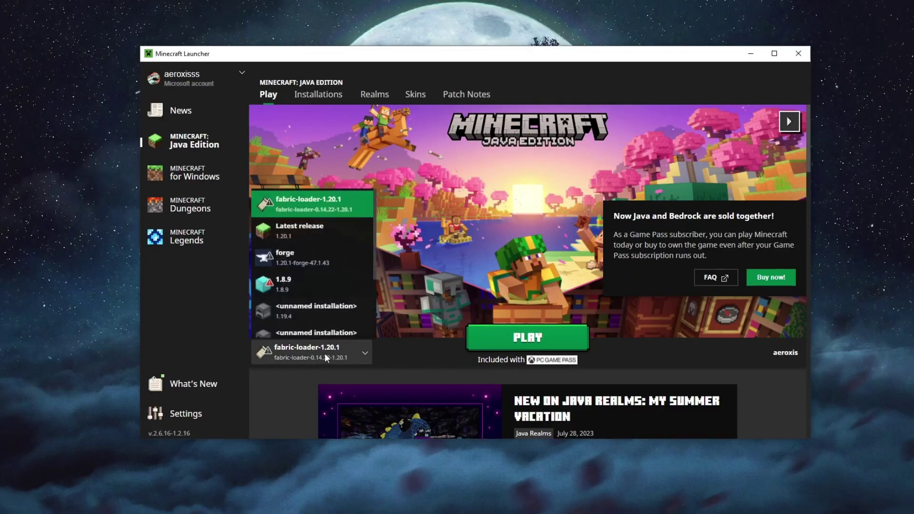
left_click(284, 208)
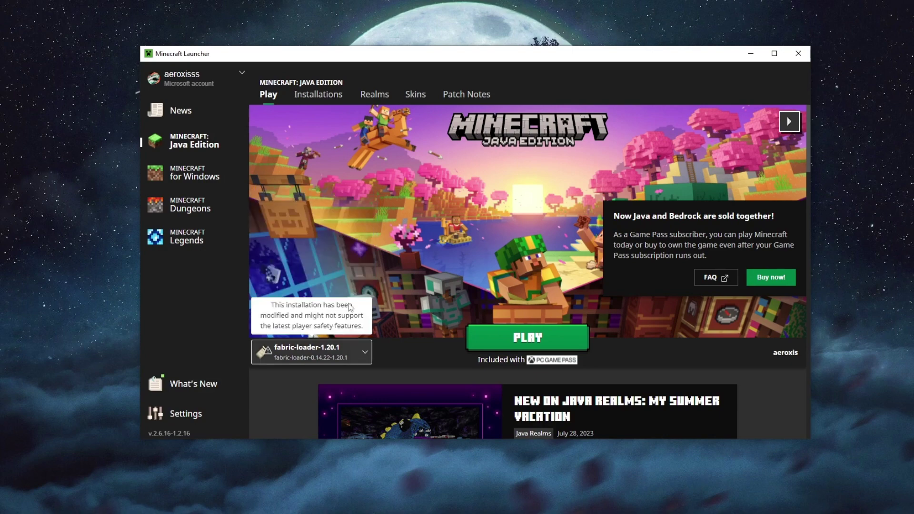
left_click(535, 349)
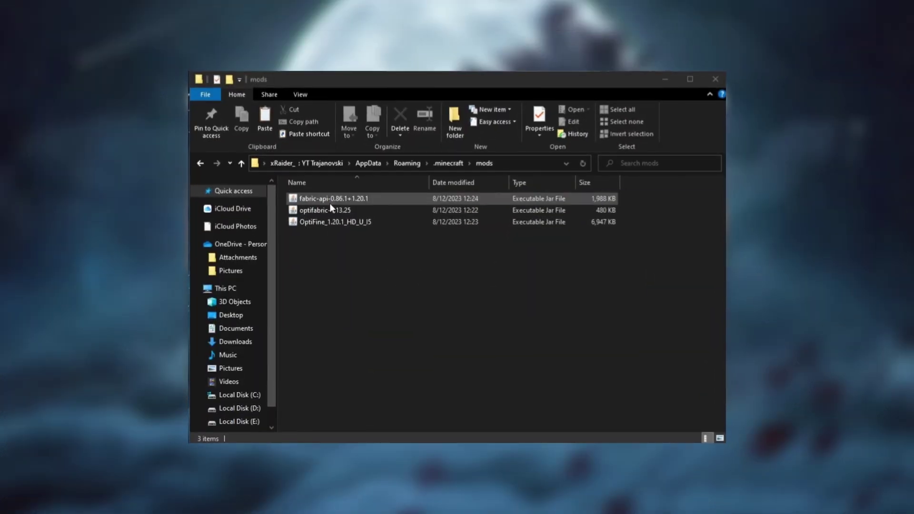
- Delete fabric-api-0.86.1 from the mods folder and paste in fabric-api-0.85.0+1.20.1
right_click(330, 204)
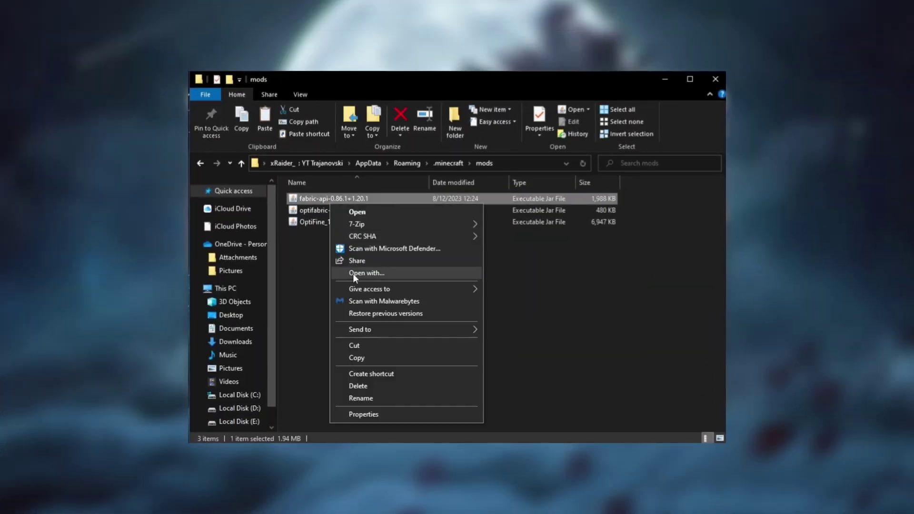
left_click(358, 386)
right_click(360, 376)
left_click(412, 371)
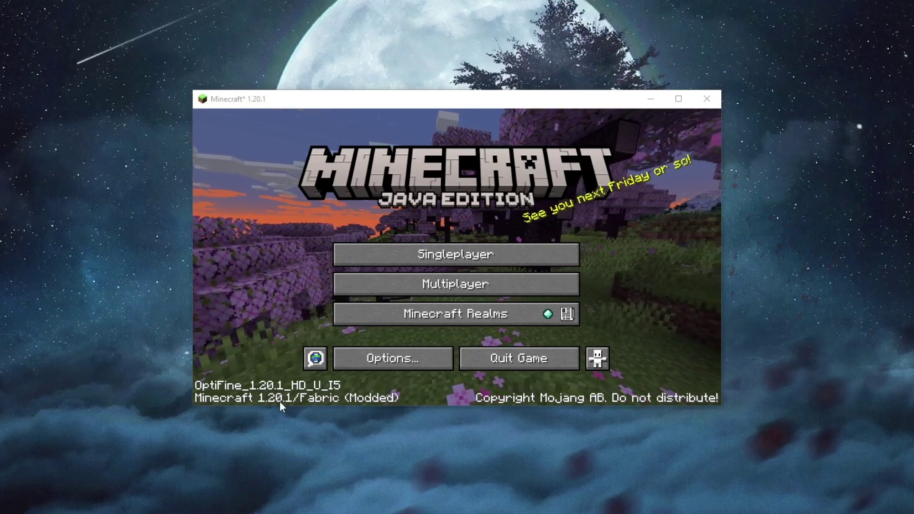
- Go from the title screen's Options to Video Settings to confirm the OptiFine options appear
left_click(369, 362)
left_click(349, 252)
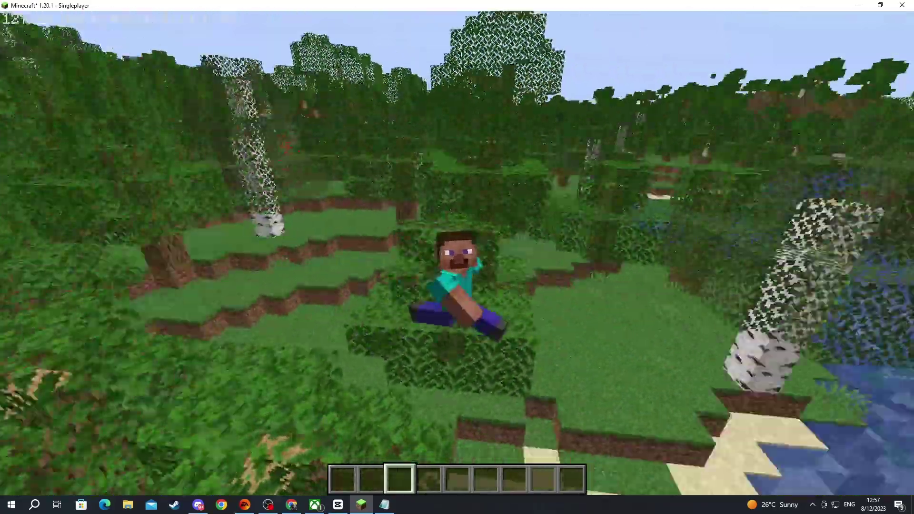
- Walk around the world, toggling the F3 overlay to confirm Fabric loader 0.14.22 and OptiFine
key("w")
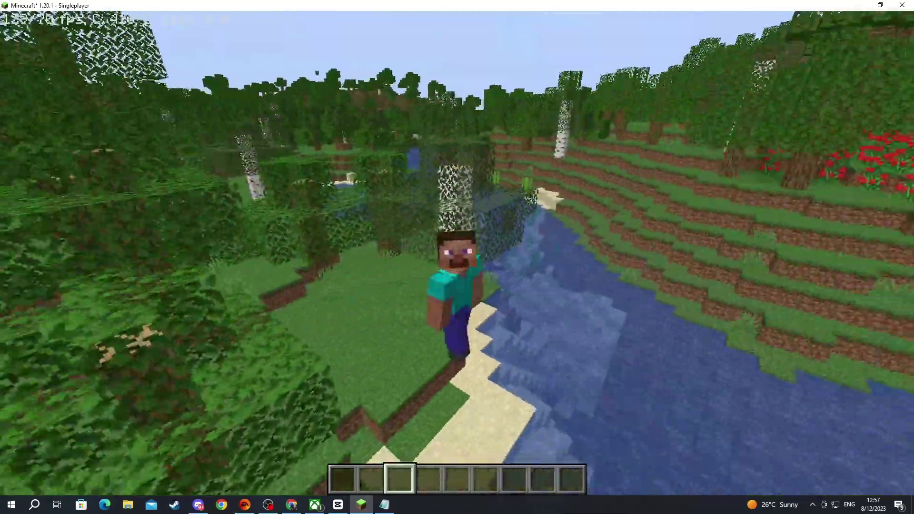
key("F3")
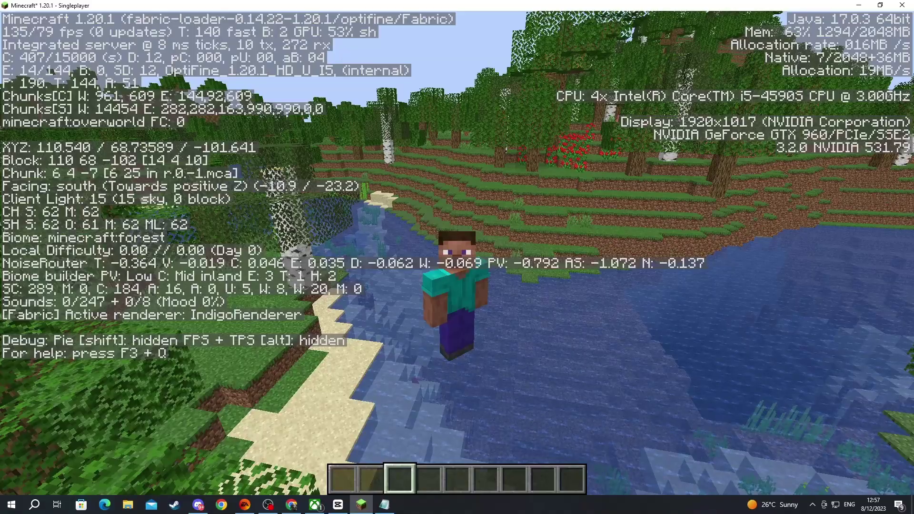
key("F3")
key("w")
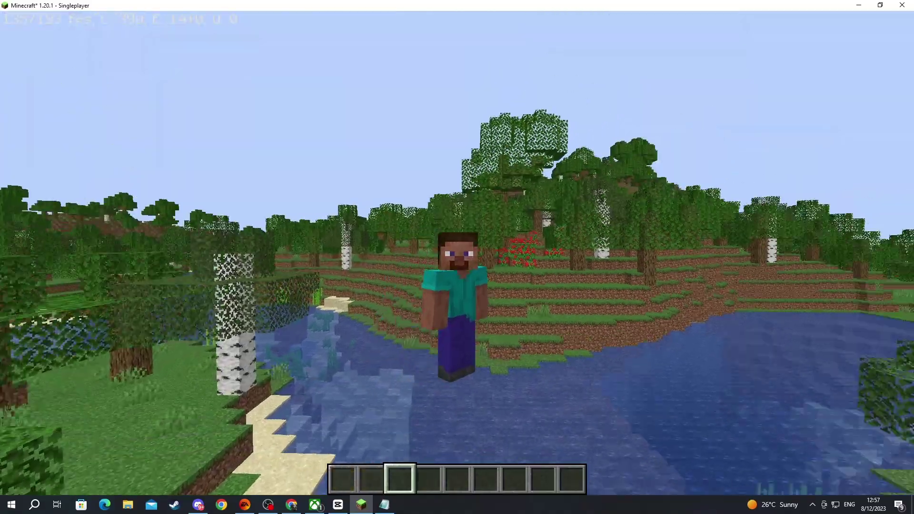
key("w")
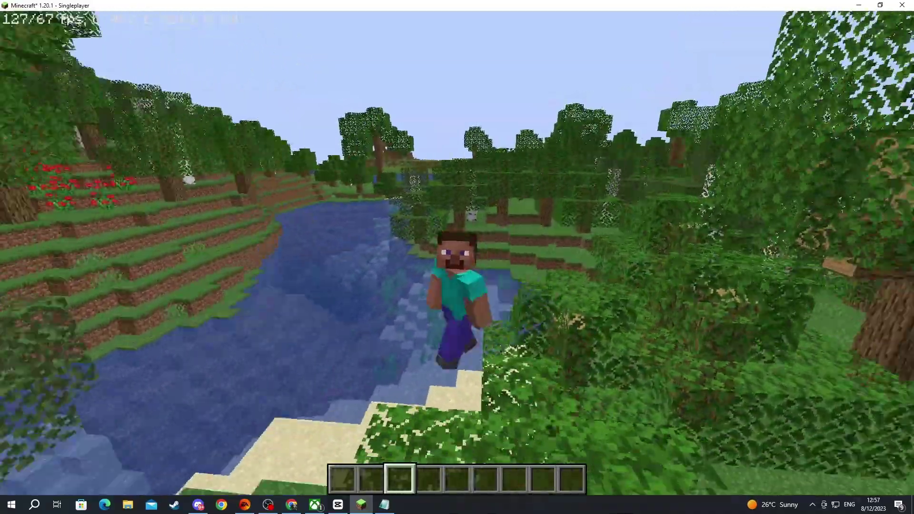